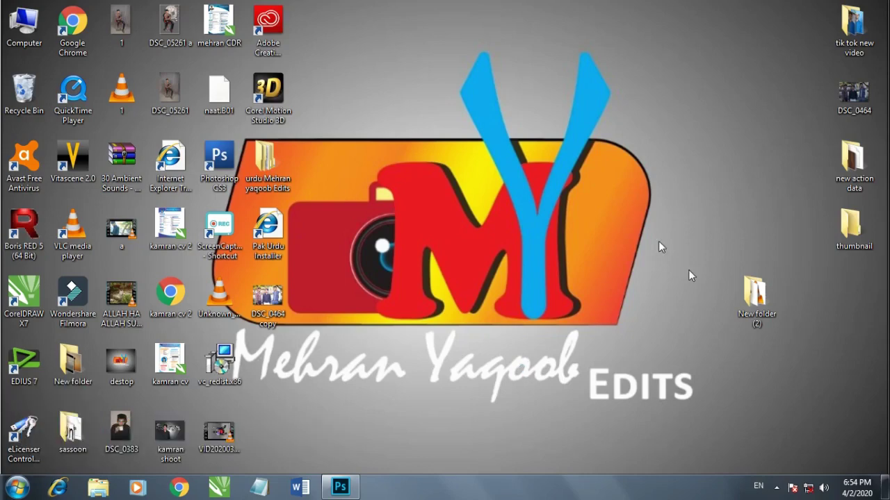
# Step: Open New folder (2) maximized, then open the archive's extraction options and cancel them
pyautogui.doubleClick(763, 311)
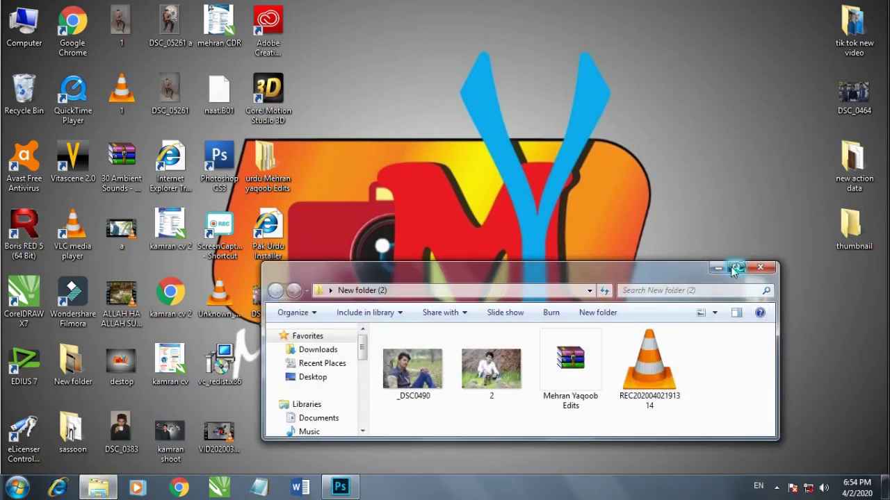
pyautogui.click(741, 262)
pyautogui.rightClick(296, 122)
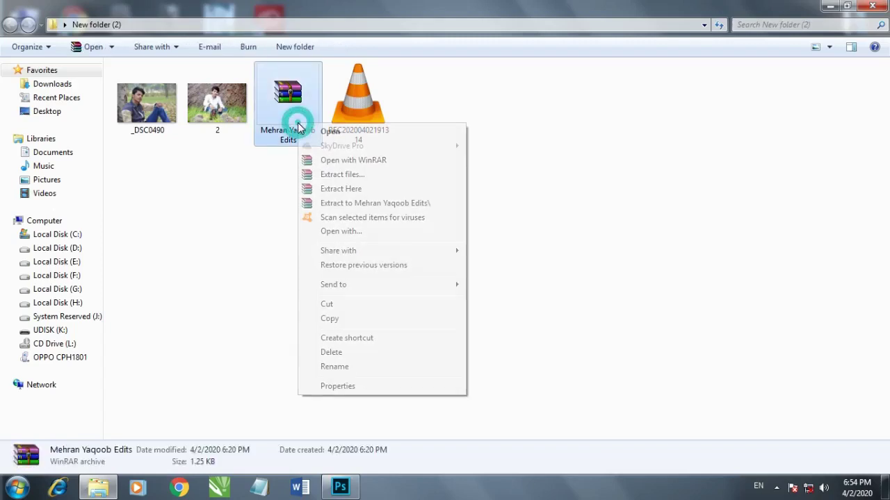
pyautogui.click(365, 185)
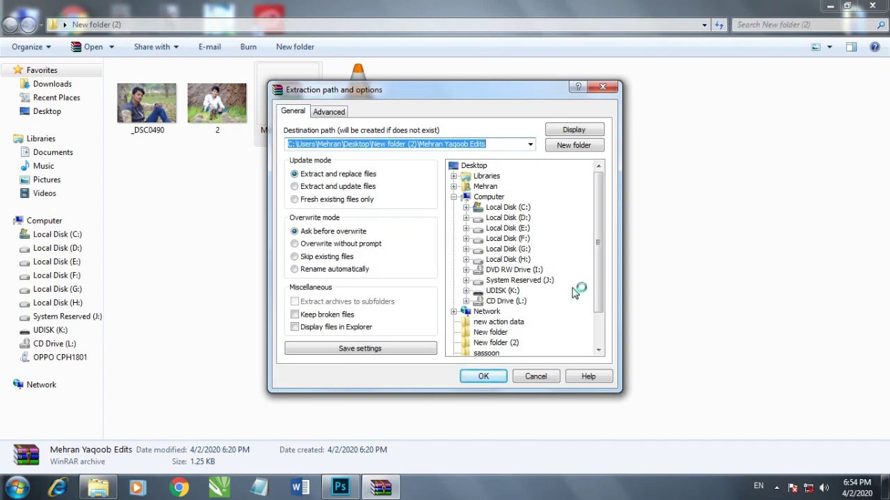
pyautogui.moveTo(598, 287)
pyautogui.mouseDown()
pyautogui.moveTo(602, 316)
pyautogui.moveTo(594, 285)
pyautogui.mouseUp()
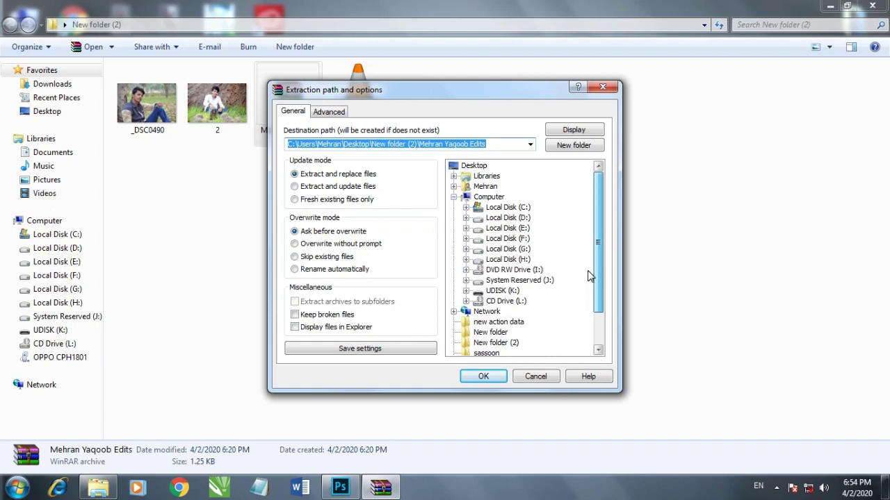
pyautogui.click(538, 376)
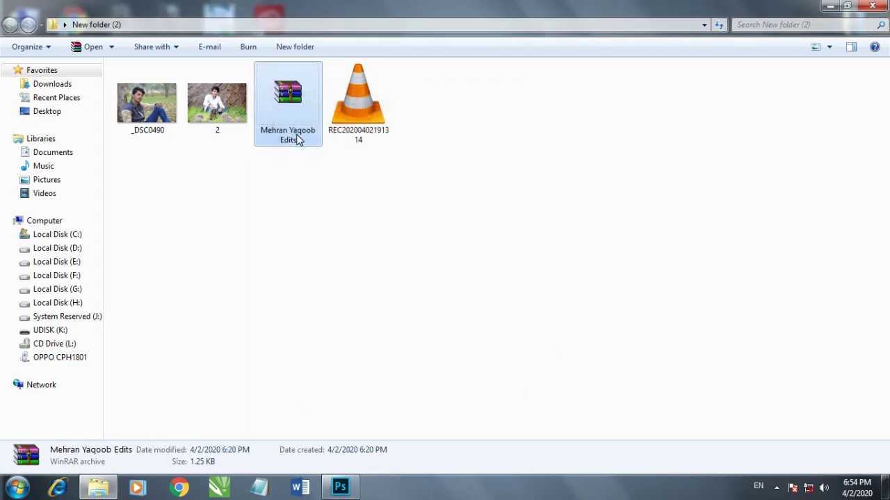
# Step: Extract the Mehran Yaqoob Edits archive here to get Mehran Yaqoob Edits.atn, then minimize the folder
pyautogui.rightClick(298, 137)
pyautogui.click(354, 202)
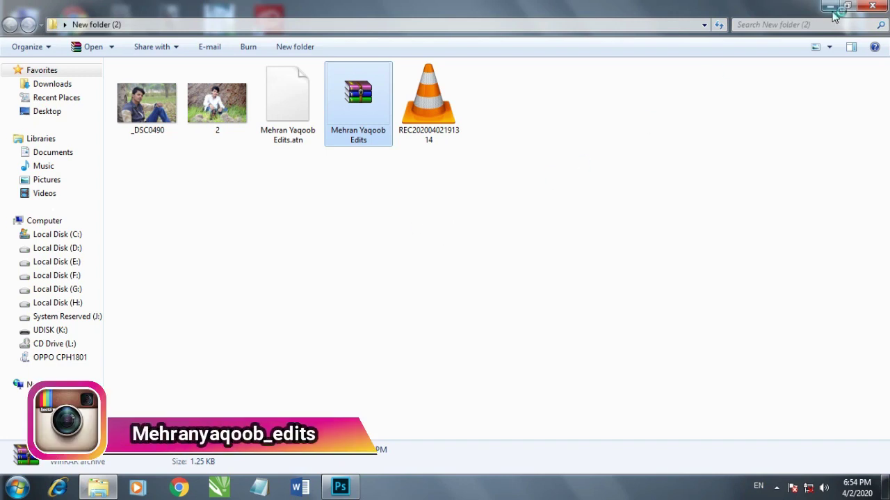
pyautogui.moveTo(284, 205)
pyautogui.mouseDown()
pyautogui.moveTo(304, 125)
pyautogui.moveTo(304, 176)
pyautogui.mouseUp()
pyautogui.click(306, 238)
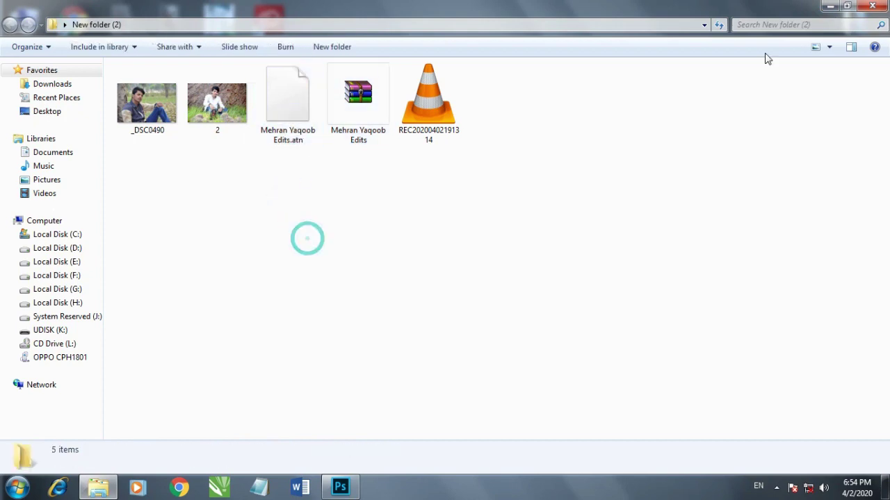
pyautogui.click(829, 7)
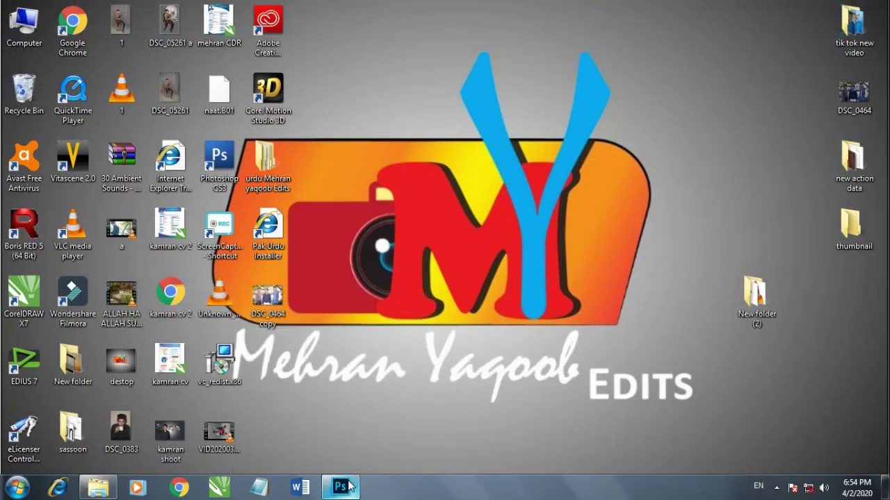
# Step: Bring Photoshop forward, check the _DSC0490.JPG and 2.jpg tabs, and show the Actions panel
pyautogui.click(349, 488)
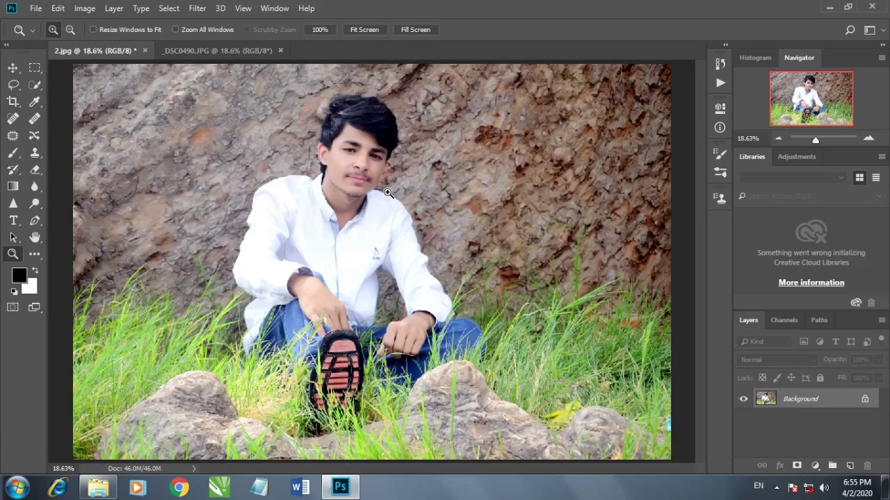
pyautogui.click(232, 56)
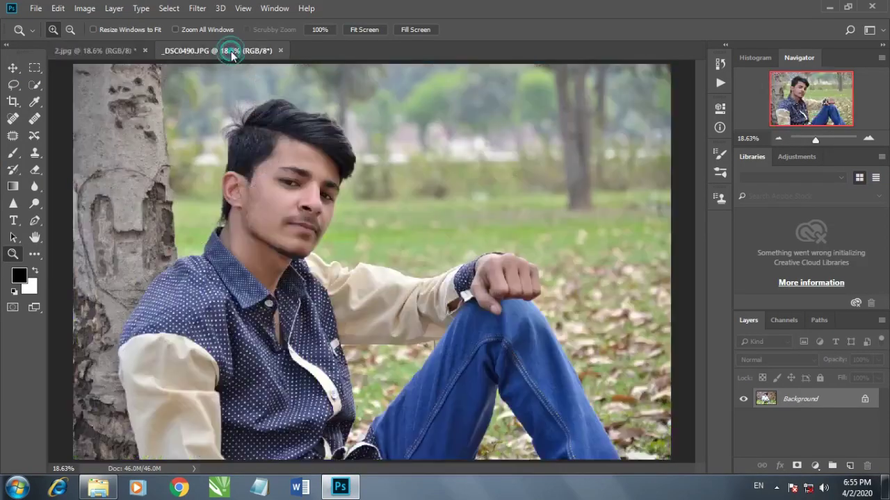
pyautogui.click(136, 50)
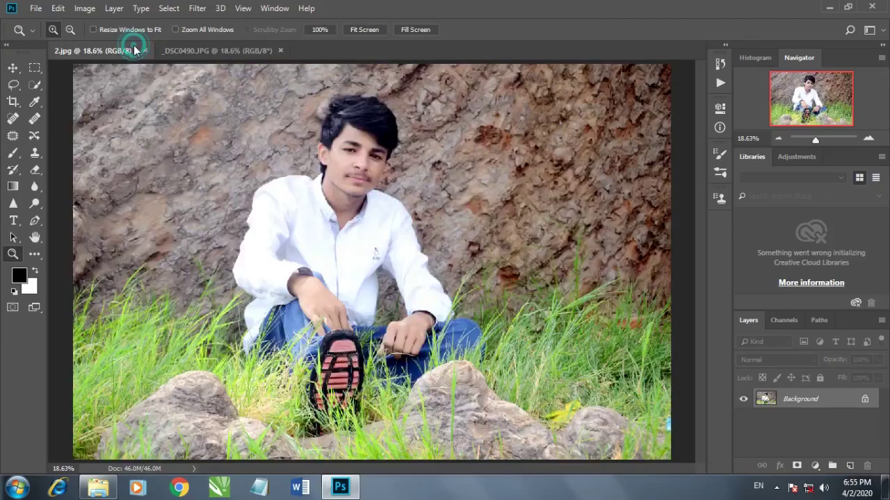
pyautogui.click(274, 10)
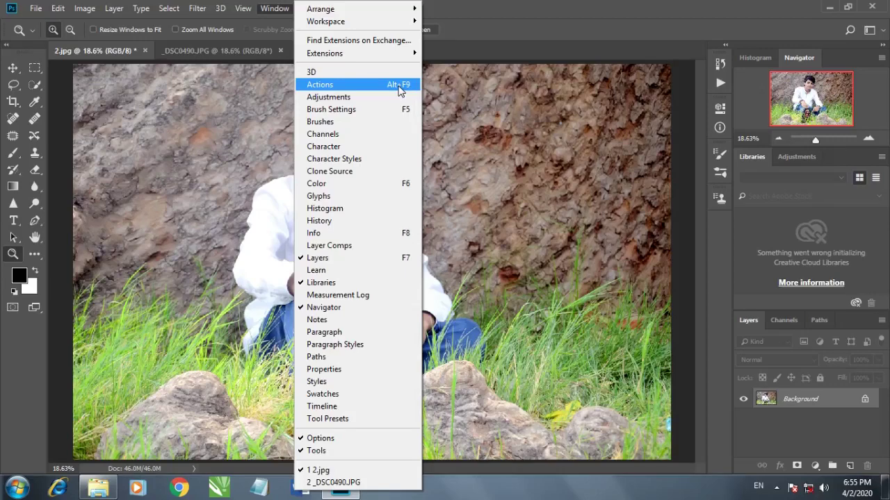
pyautogui.click(400, 91)
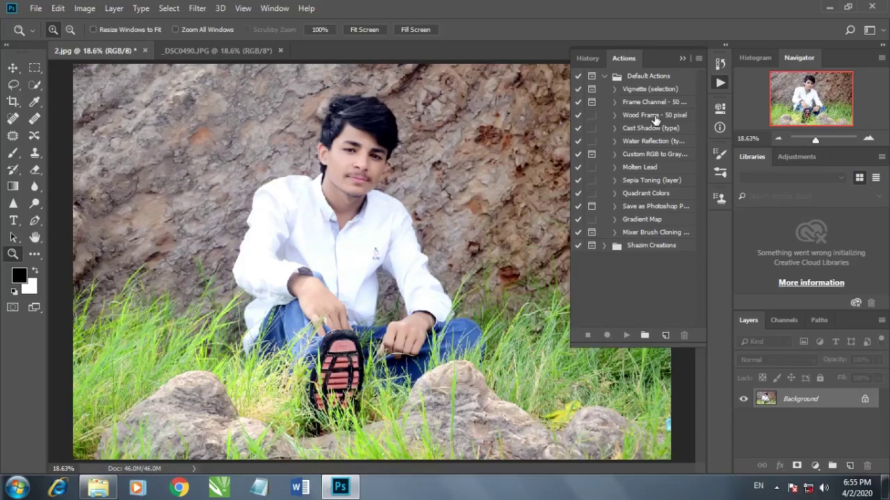
# Step: Load Mehran Yaqoob Edits.atn from New folder (2) into the Actions panel
pyautogui.click(698, 59)
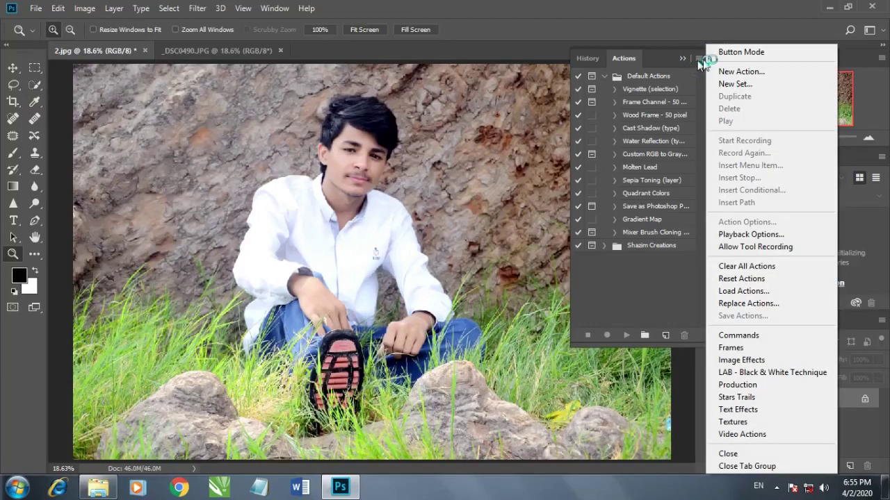
pyautogui.click(735, 297)
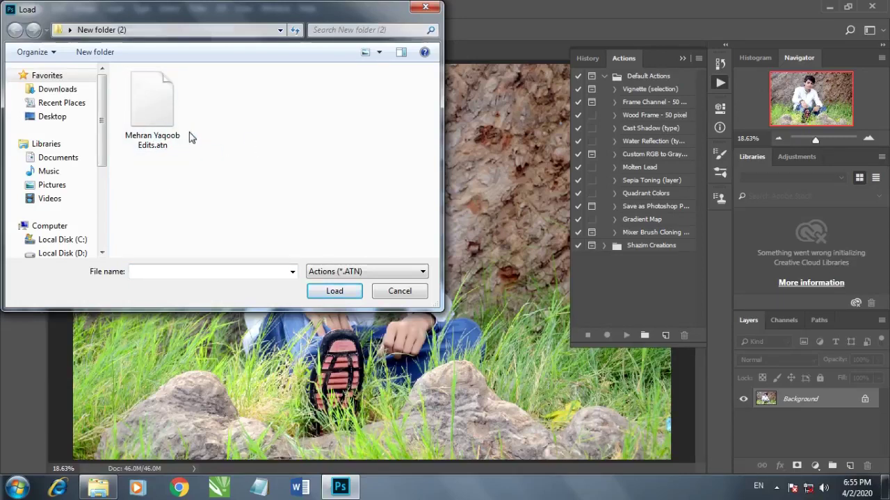
pyautogui.click(146, 125)
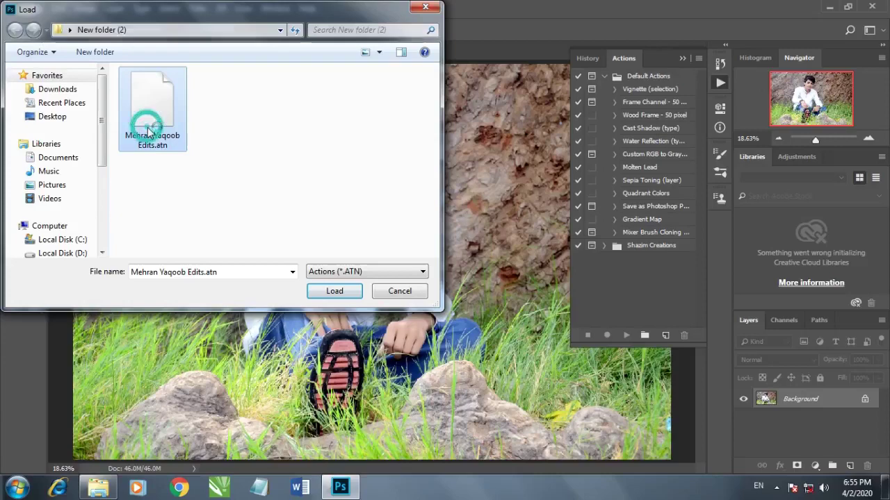
pyautogui.click(323, 290)
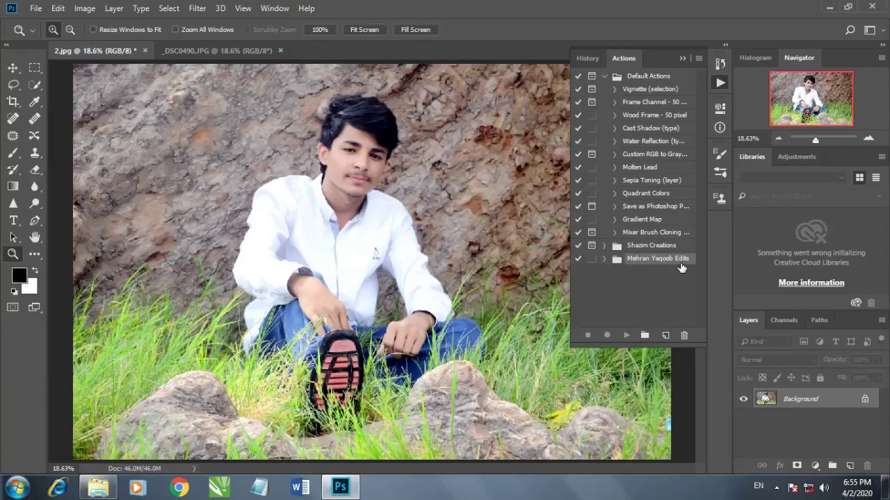
# Step: Expand the custom action set, play BLUE on 2.jpg and undo it, then play GOLDEN
pyautogui.click(607, 260)
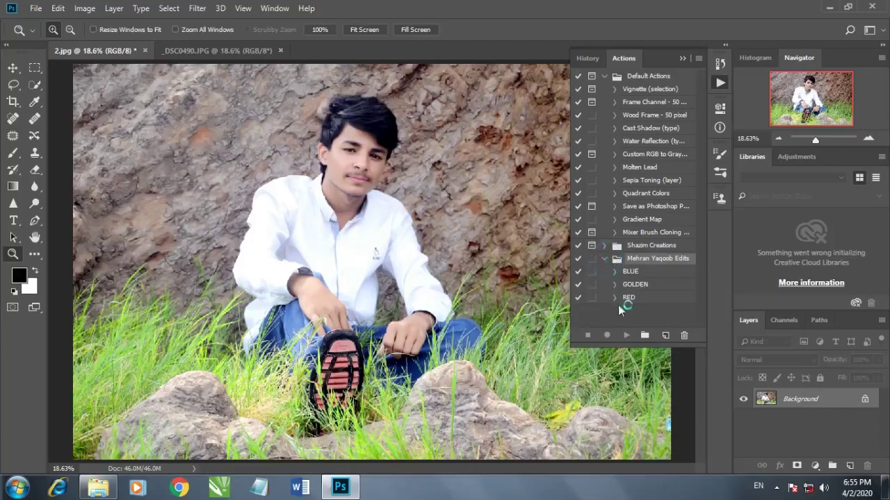
pyautogui.click(644, 274)
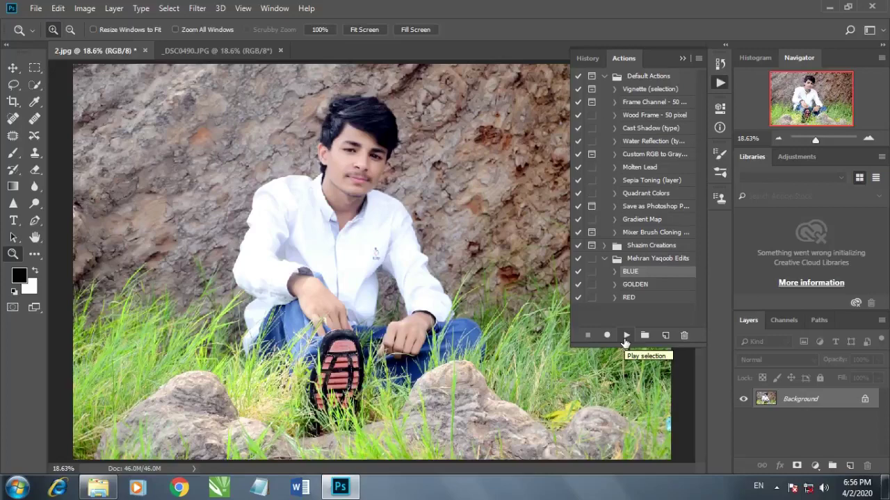
pyautogui.click(626, 338)
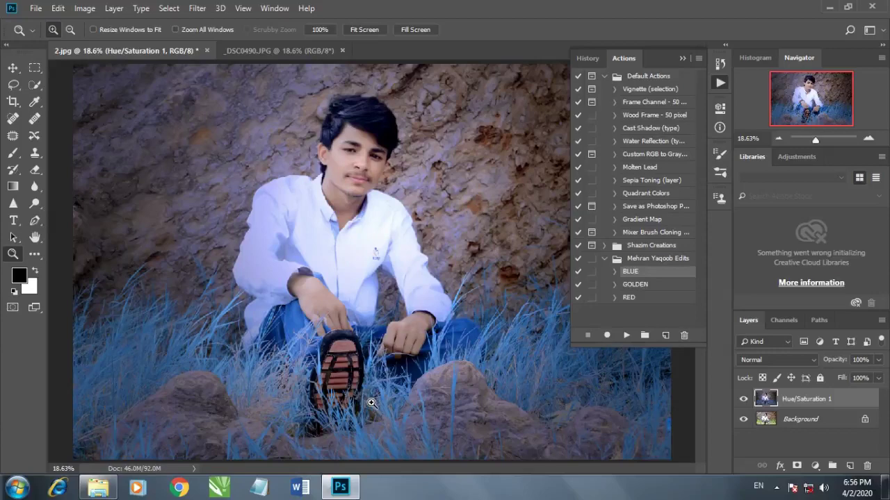
pyautogui.hotkey('ctrl', 'z')
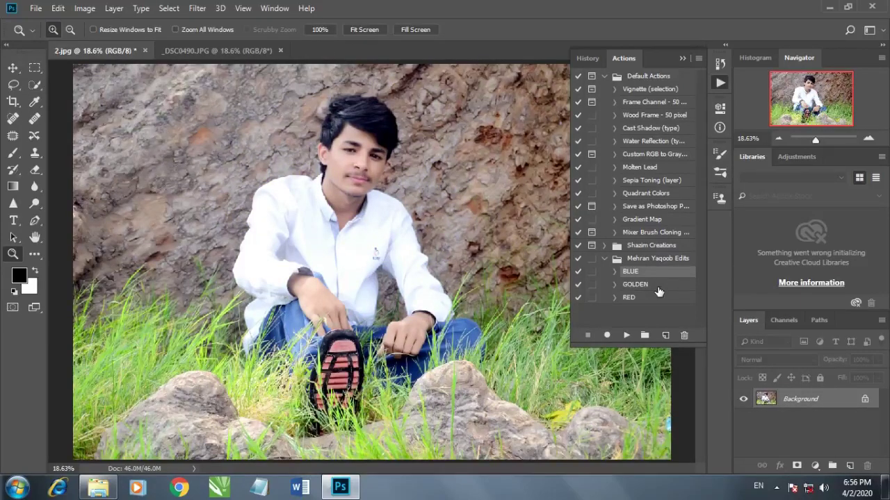
pyautogui.click(658, 285)
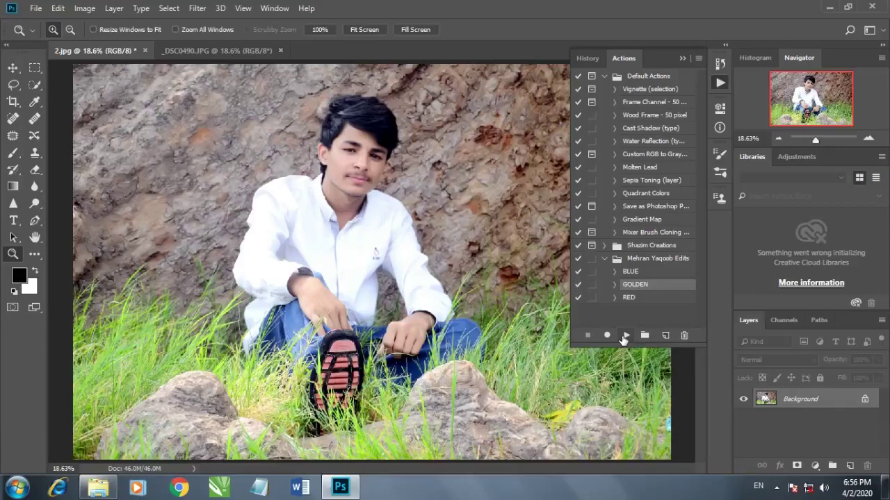
pyautogui.click(625, 336)
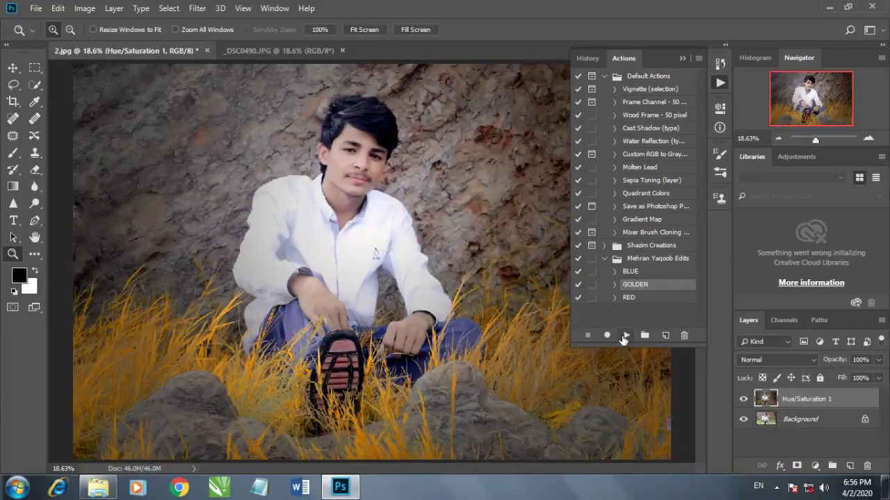
# Step: Undo GOLDEN, then play RED on 2.jpg and undo it before switching to _DSC0490.JPG
pyautogui.hotkey('ctrl', 'z')
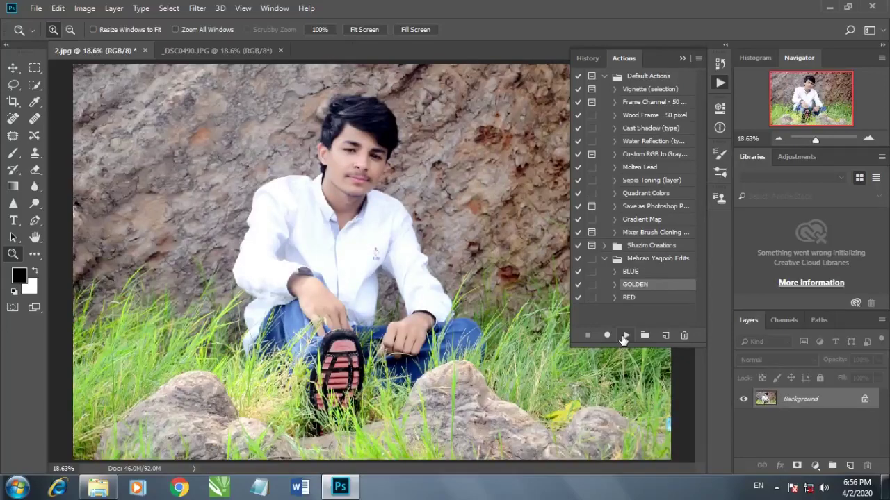
pyautogui.click(629, 298)
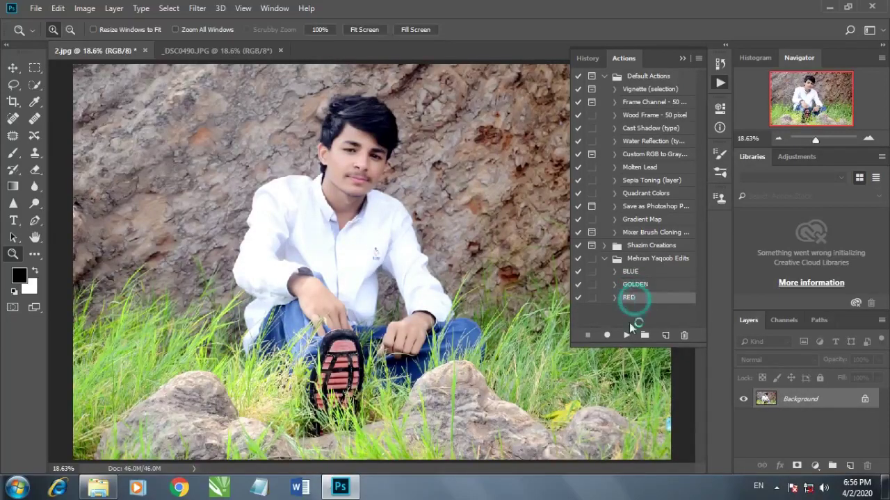
pyautogui.click(627, 336)
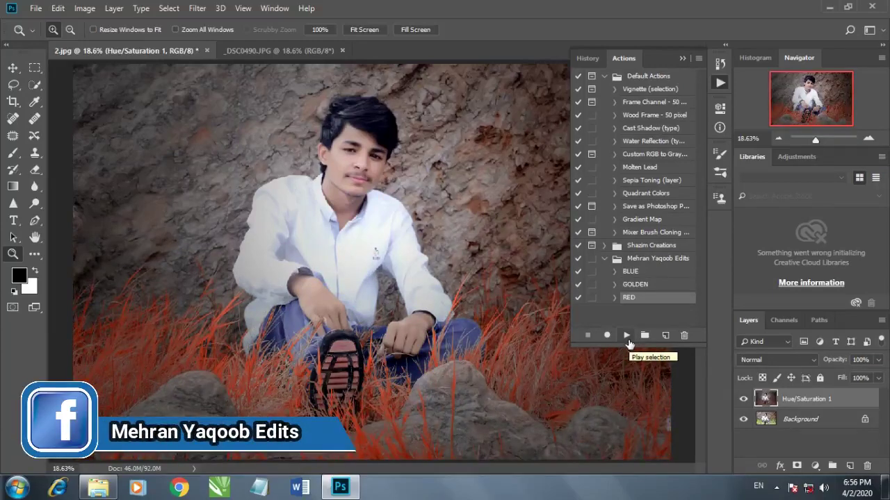
pyautogui.hotkey('ctrl', 'z')
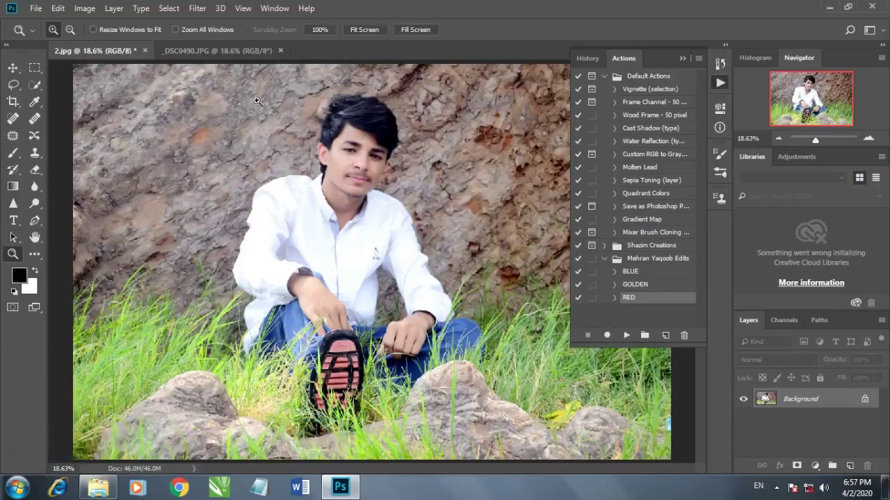
pyautogui.click(227, 54)
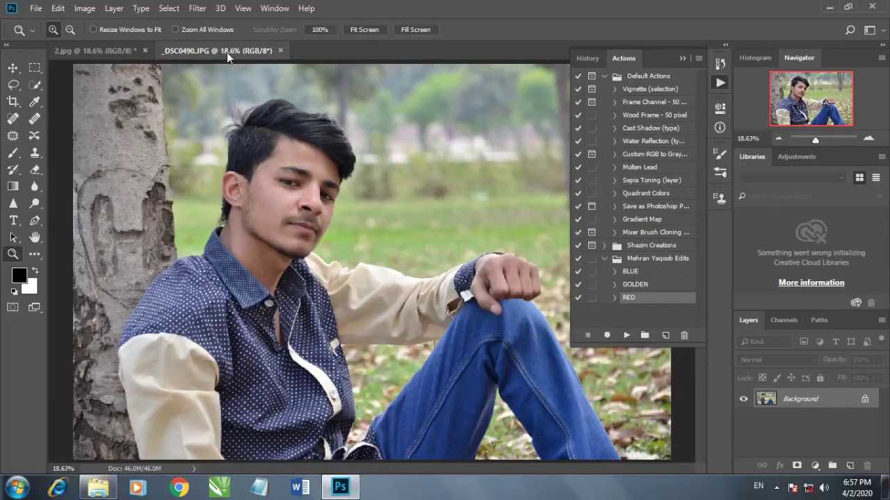
pyautogui.click(637, 273)
pyautogui.click(624, 336)
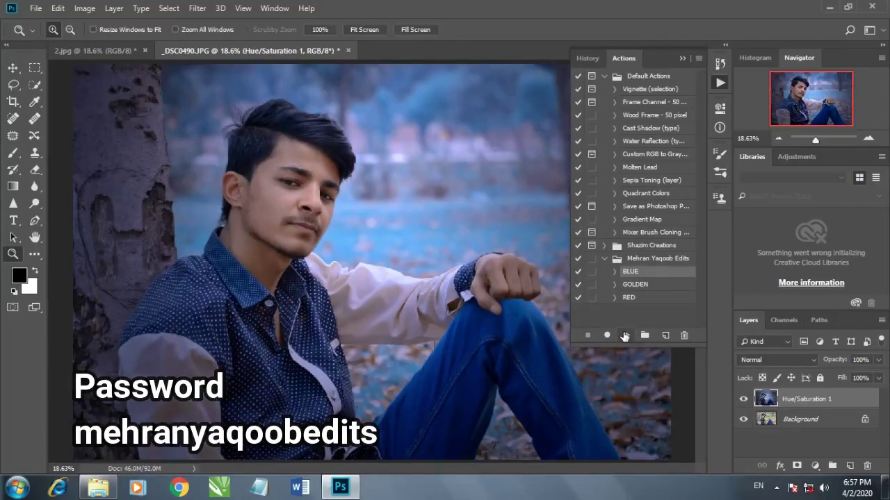
pyautogui.hotkey('ctrl', 'alt', 'z')
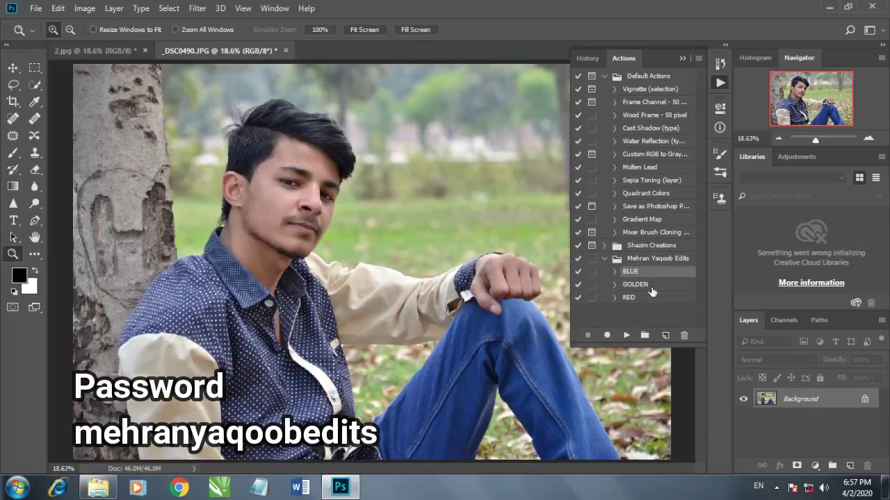
pyautogui.click(651, 286)
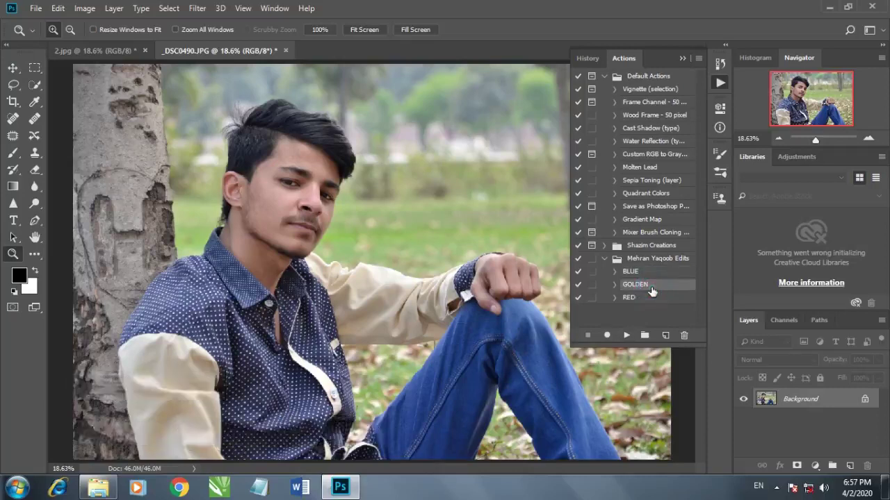
pyautogui.click(628, 335)
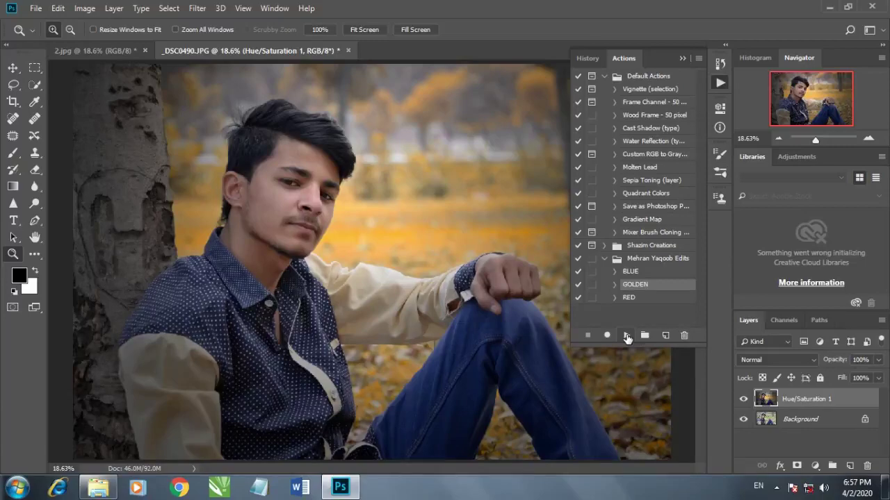
pyautogui.press('F12')
pyautogui.click(628, 297)
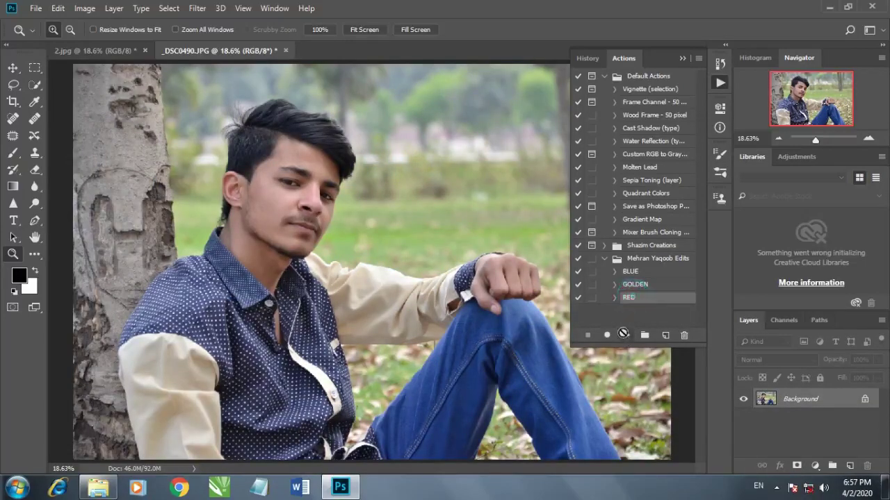
# Step: Play the selected RED action on the _DSC0490.JPG tree portrait
pyautogui.click(623, 334)
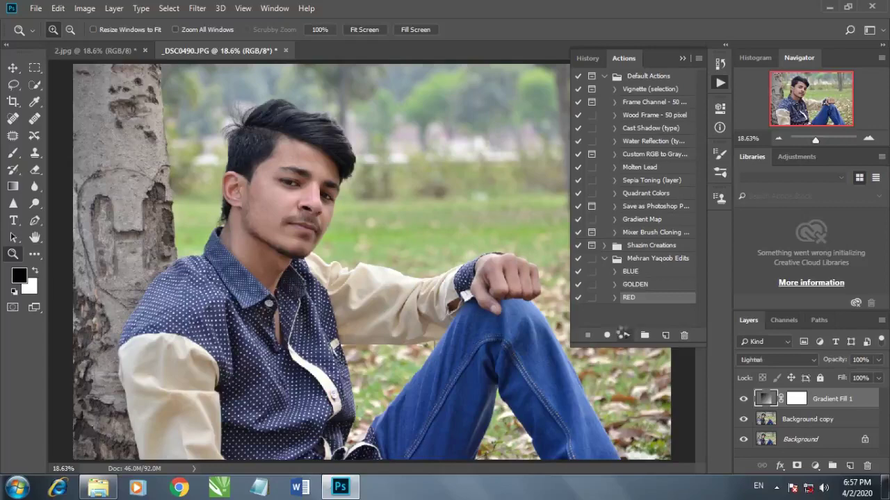